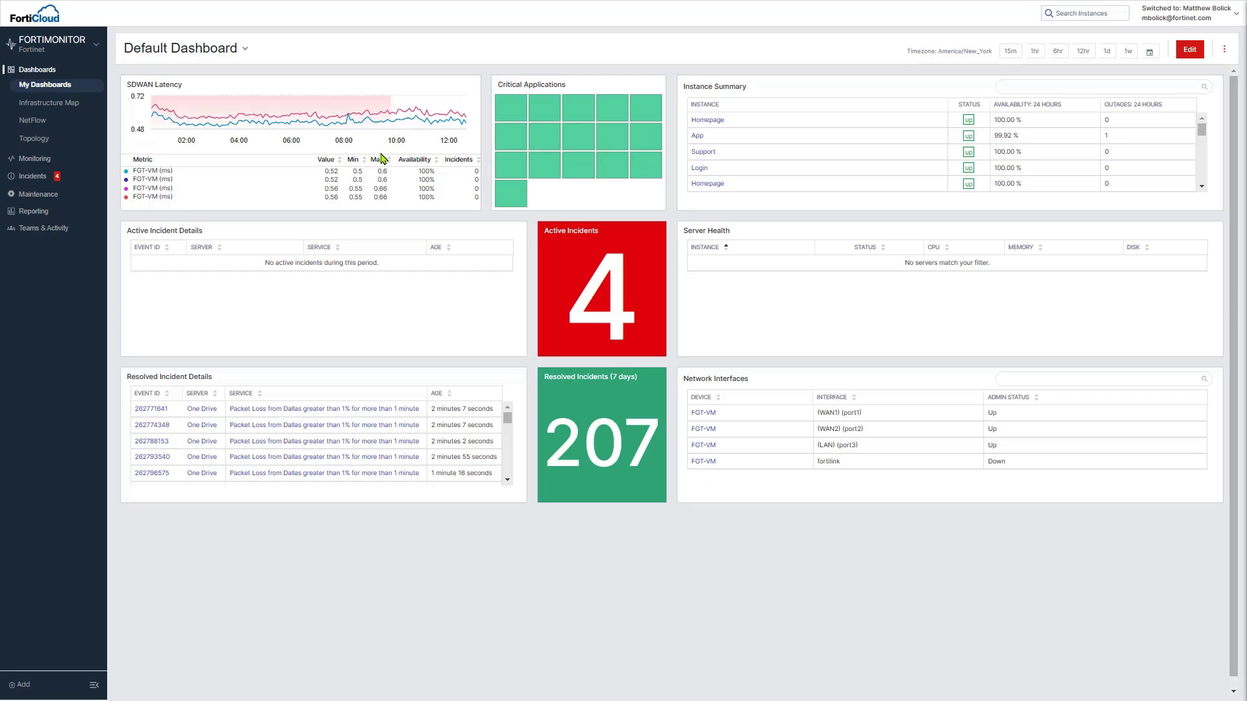
Open the FortiGate device from the FortiGate Fabric group under Monitoring > Instances.
scroll(382, 158, down, 1)
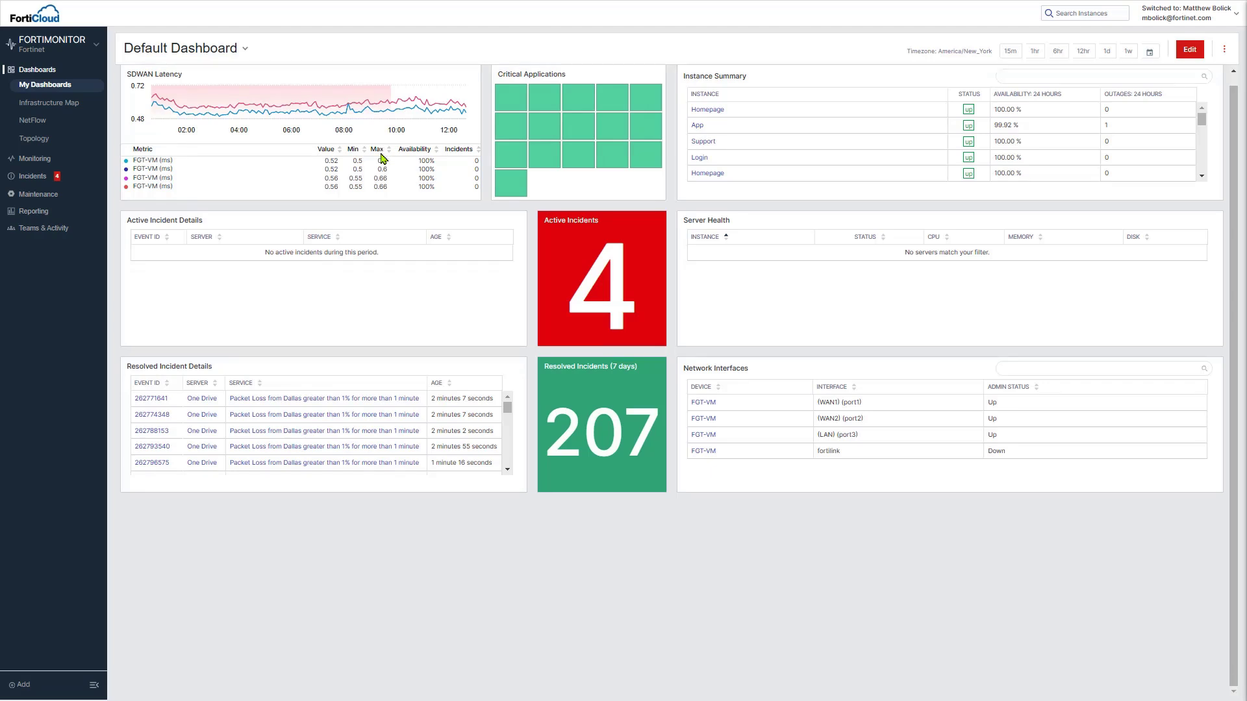
scroll(382, 157, up, 1)
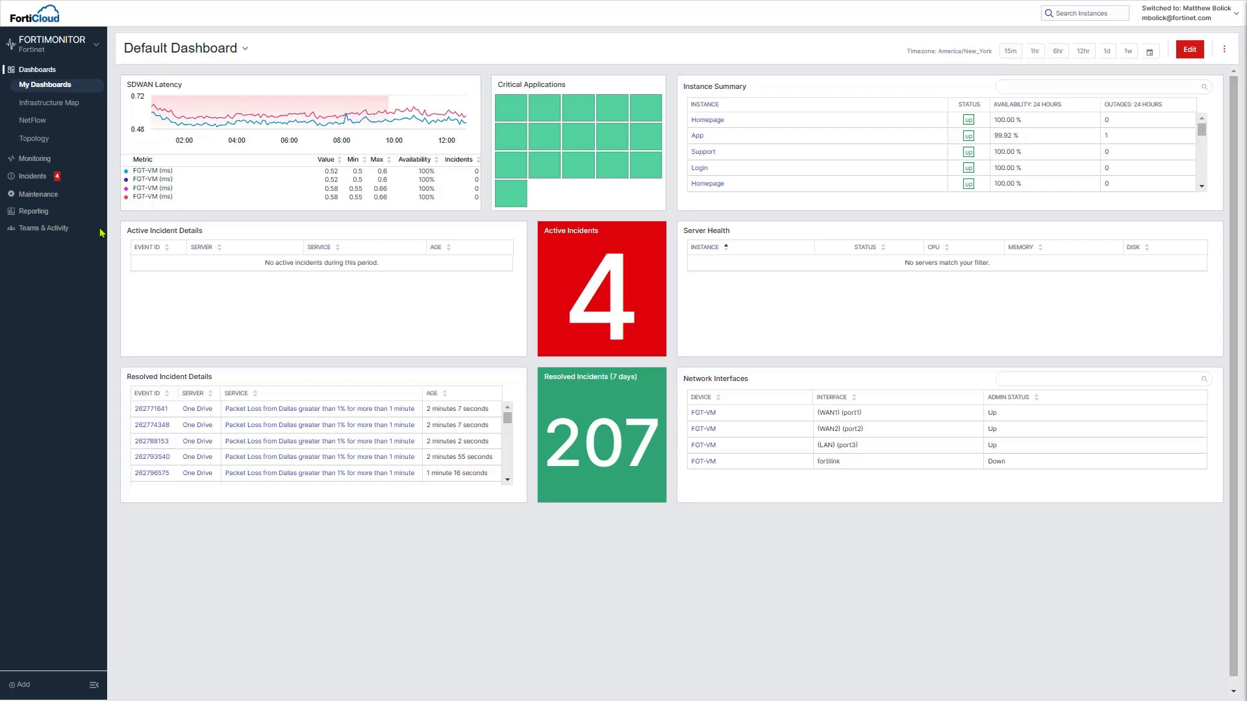
click(37, 163)
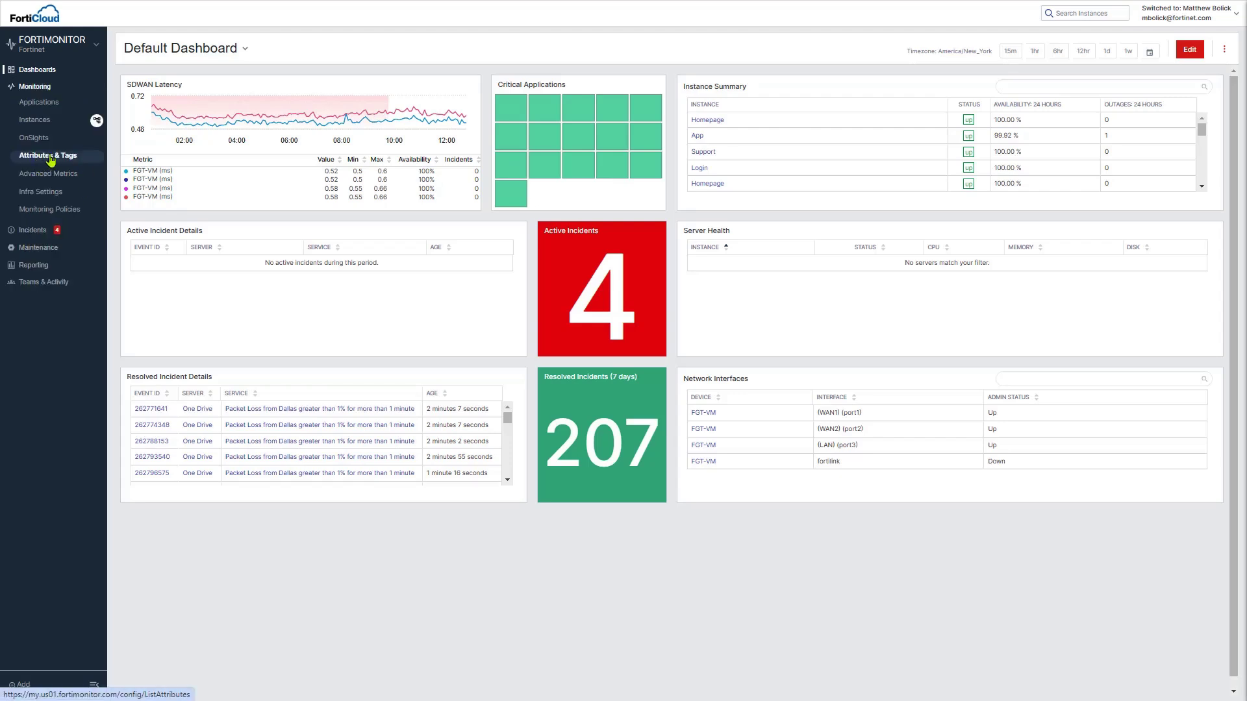
click(97, 121)
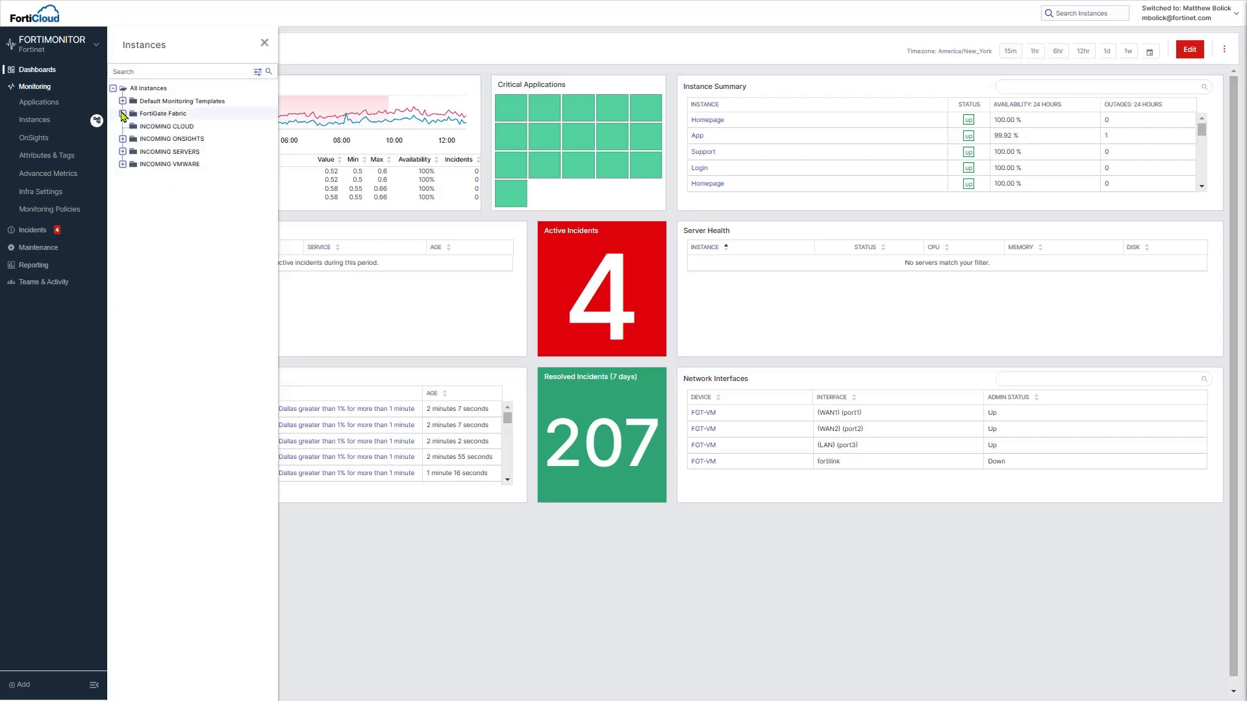
click(123, 114)
click(159, 126)
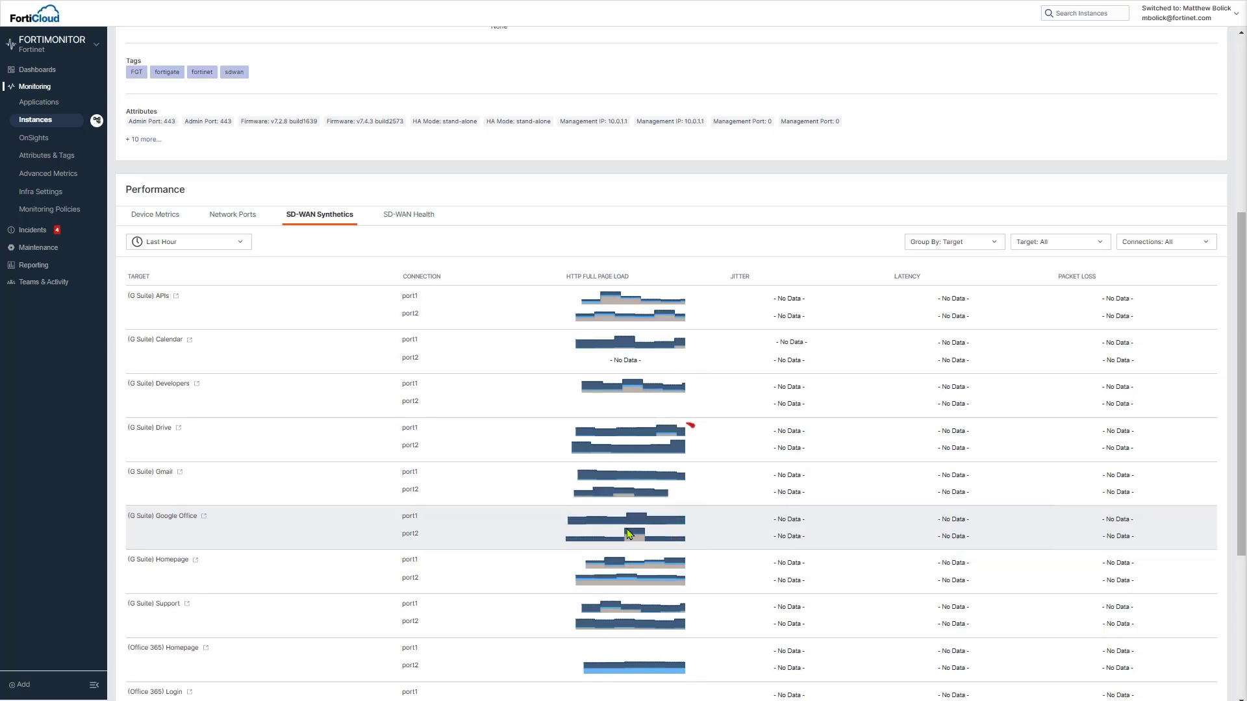
Scroll to the SD-WAN Synthetics results for G Suite, Office 365 and Teams.
scroll(629, 534, down, 1)
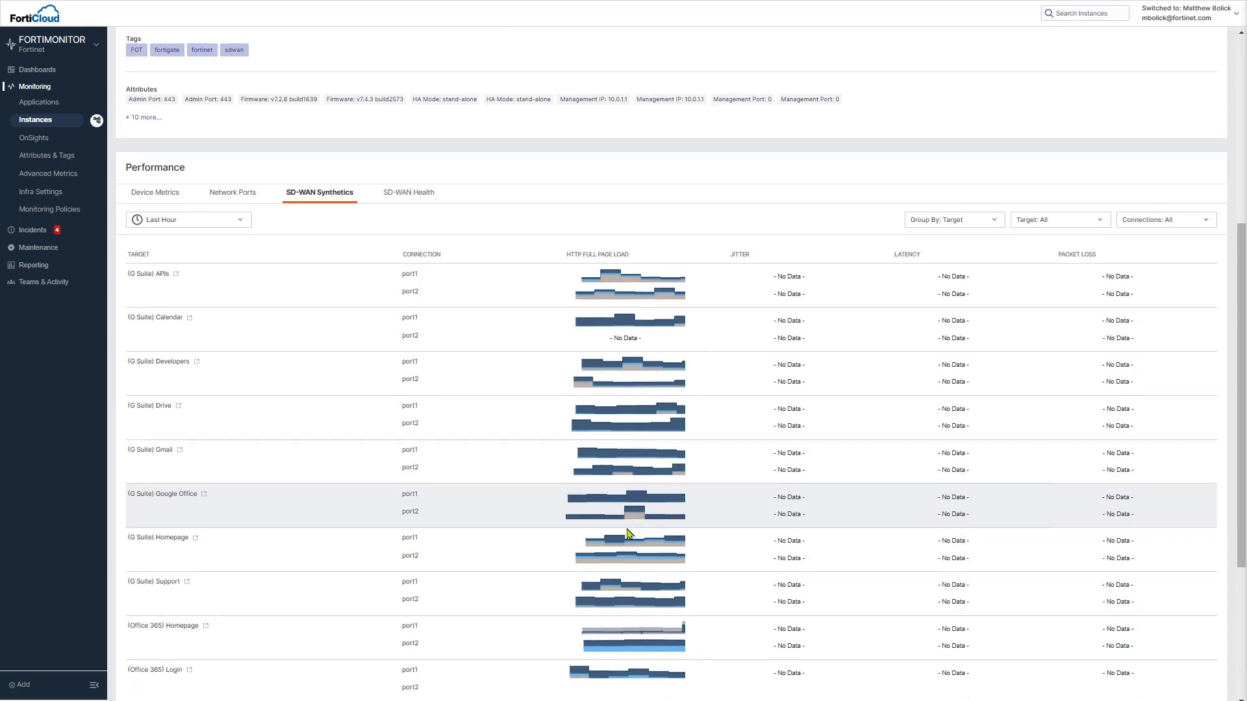
scroll(628, 534, down, 2)
scroll(628, 532, down, 3)
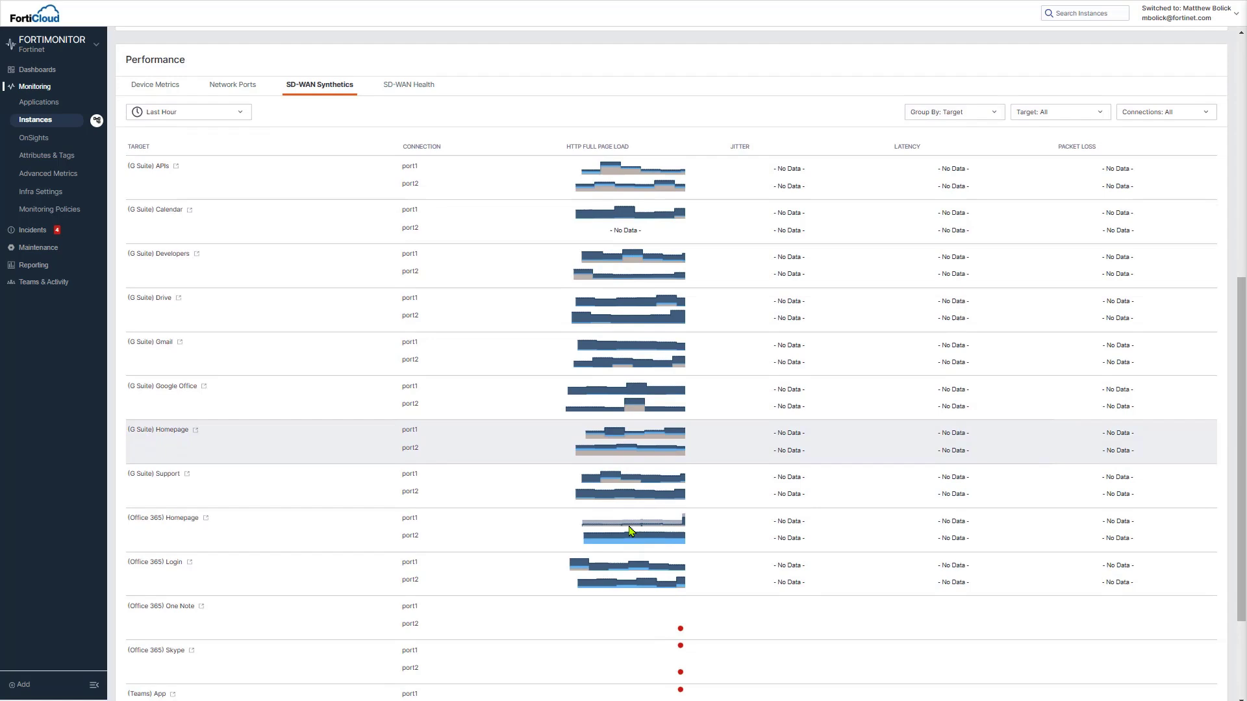
scroll(629, 530, down, 2)
scroll(631, 527, down, 2)
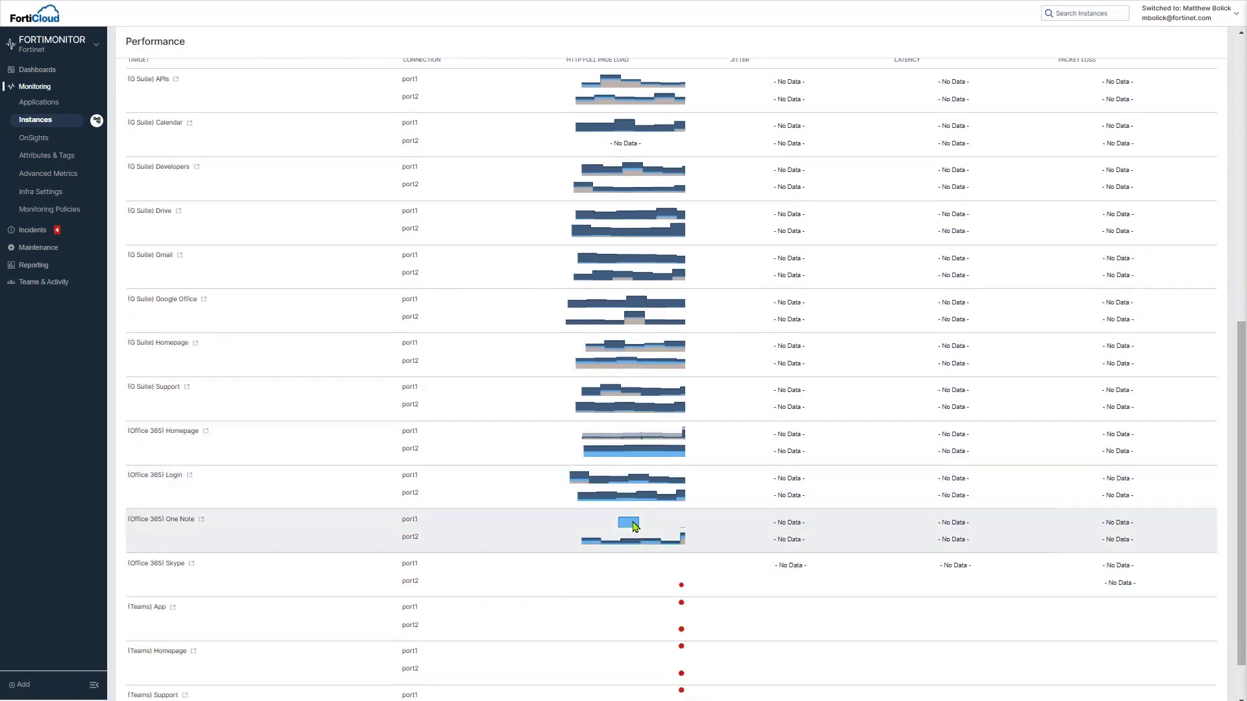
scroll(636, 525, down, 1)
scroll(637, 524, down, 2)
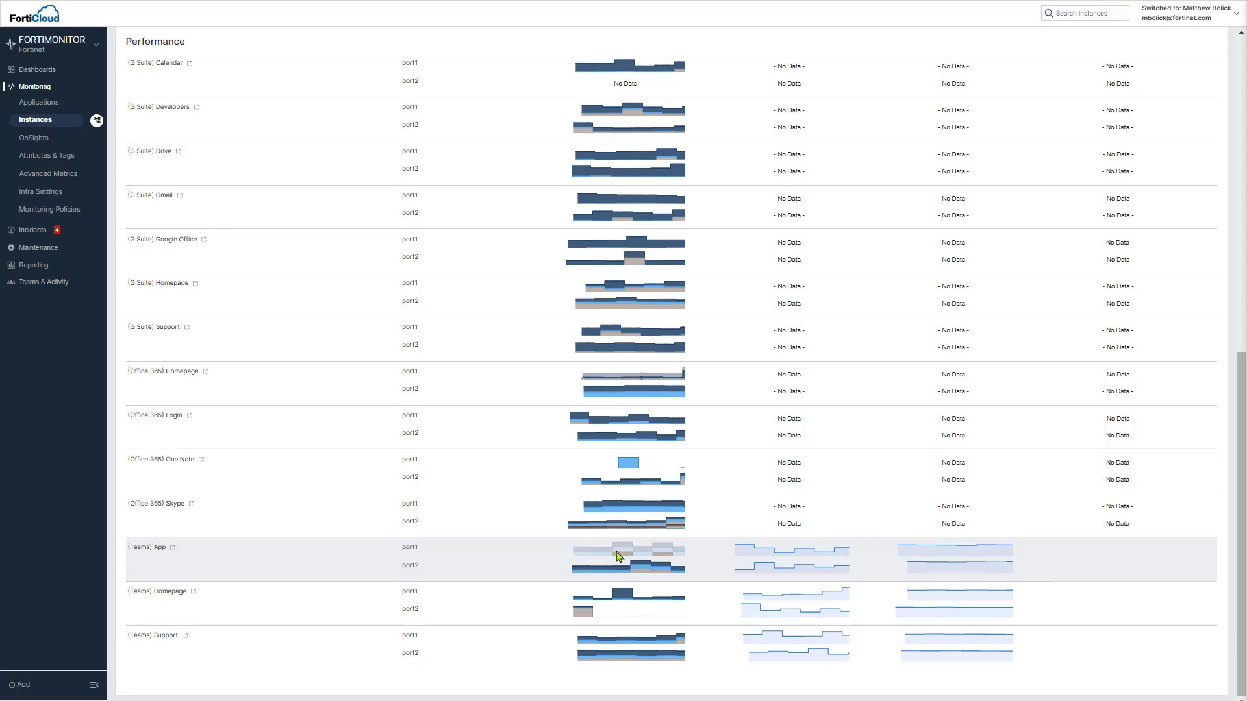
Show the Teams App target's jitter chart over a week, comparing port1 and port2.
click(619, 556)
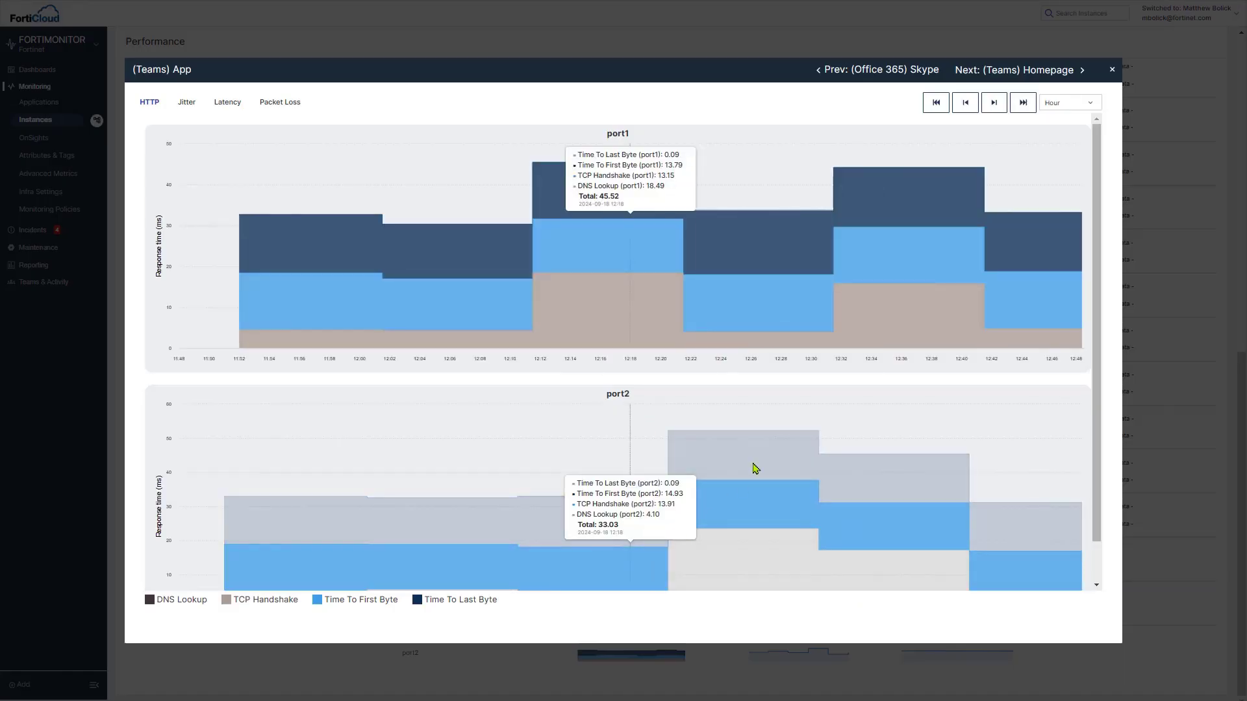
click(1089, 106)
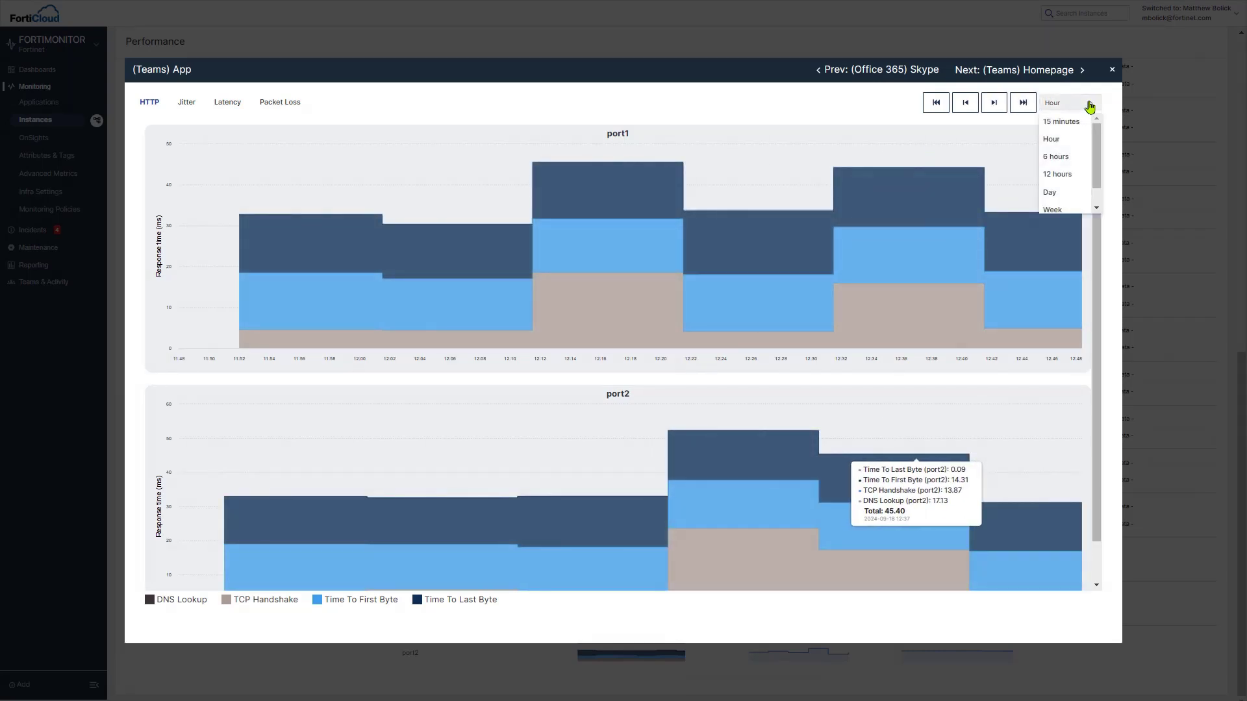
click(1057, 211)
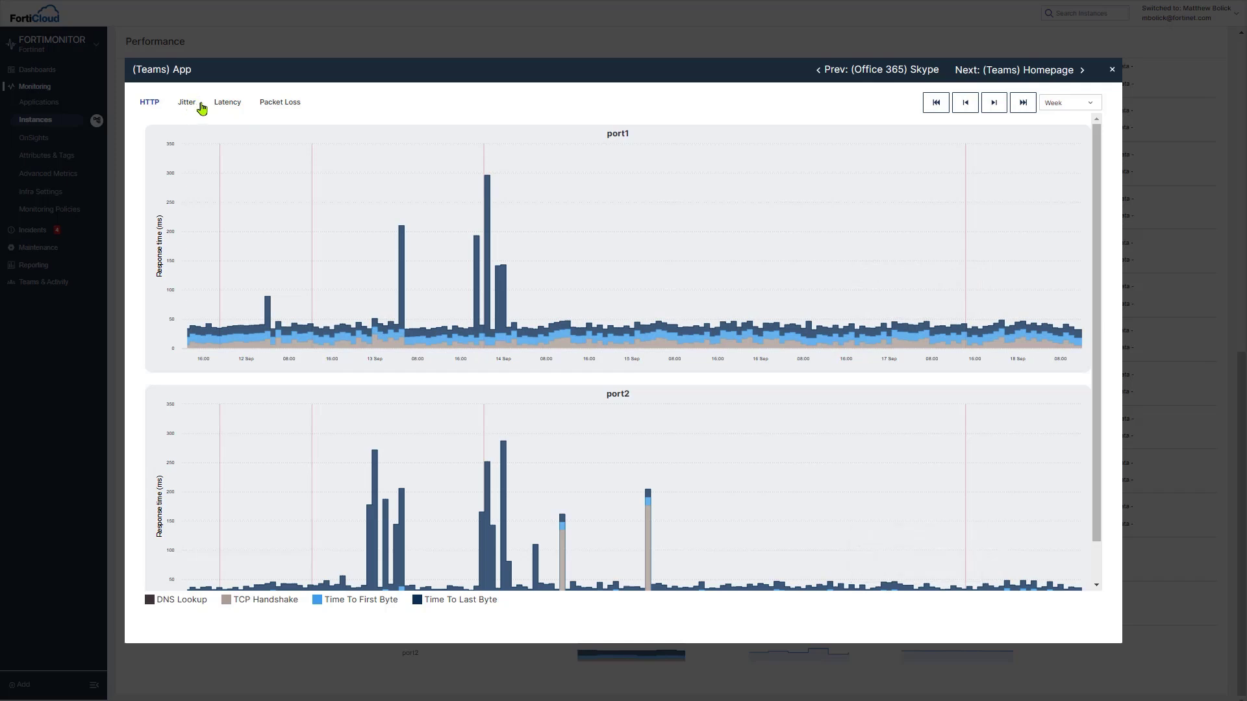
click(202, 108)
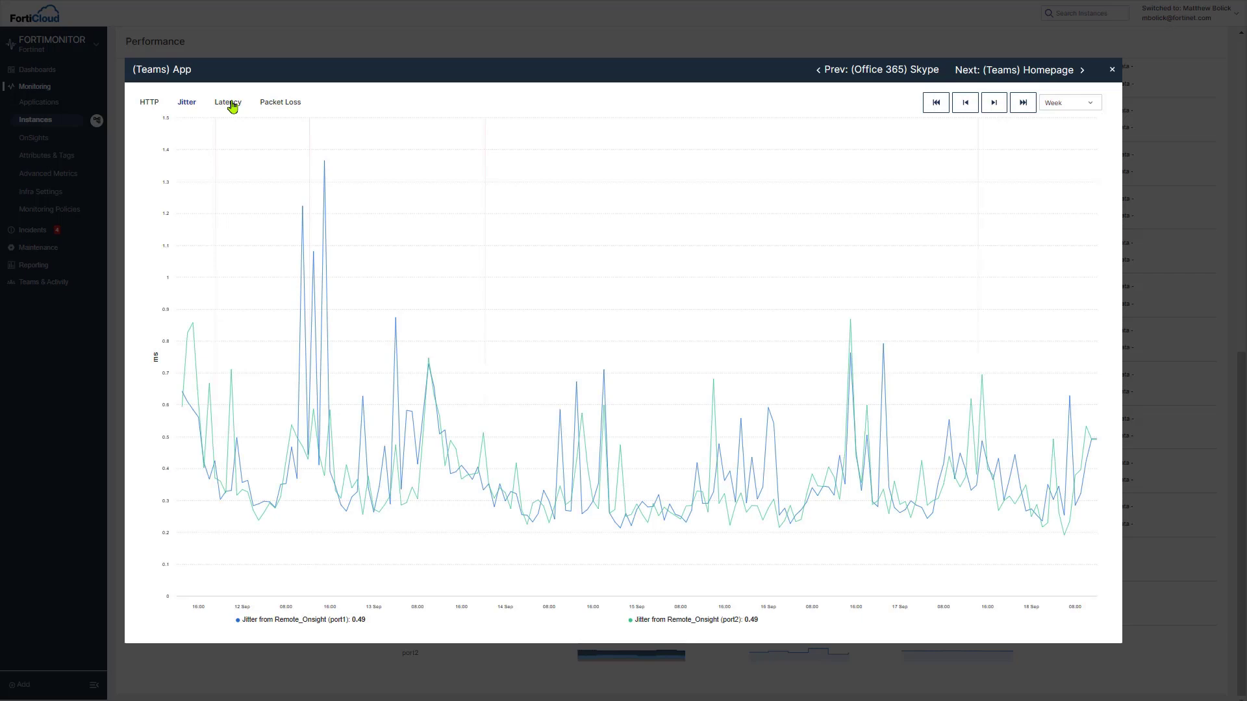
click(232, 106)
Review port1 and port2 SD-WAN health checks, then list Teams, Office 365 and G Suite applications.
key(Escape)
click(426, 222)
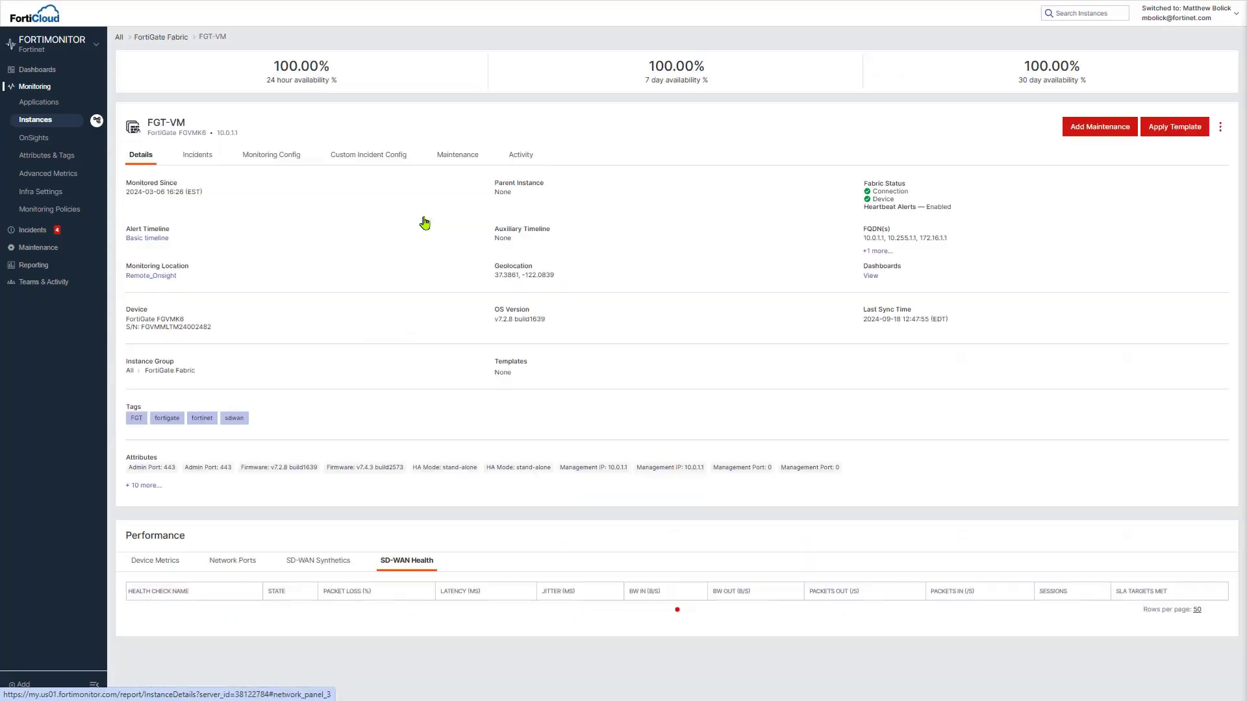
scroll(441, 388, down, 1)
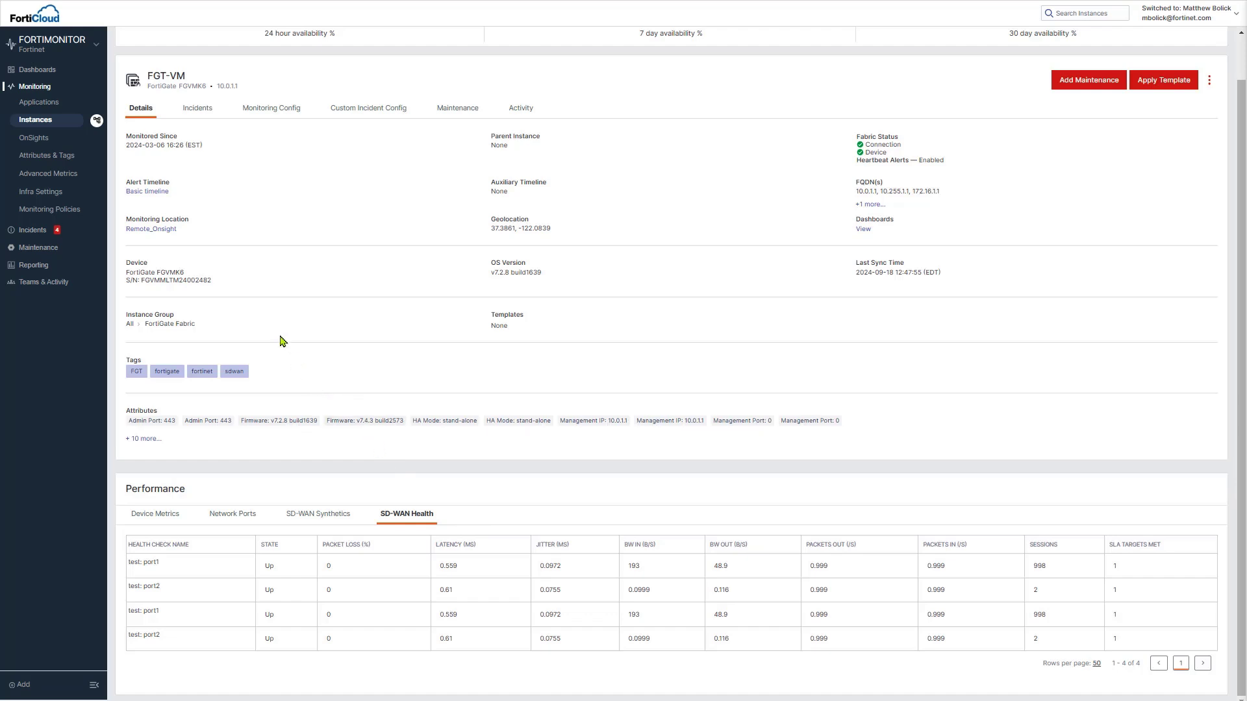
mouse_move(148, 234)
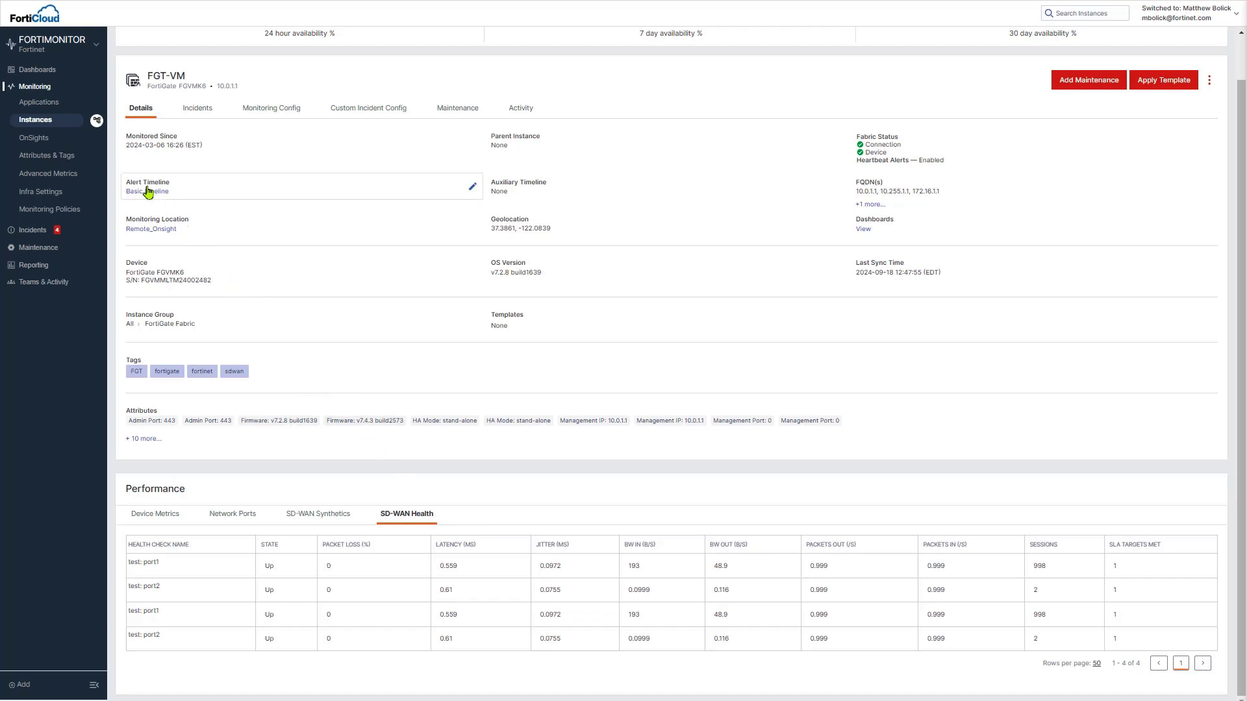
click(57, 105)
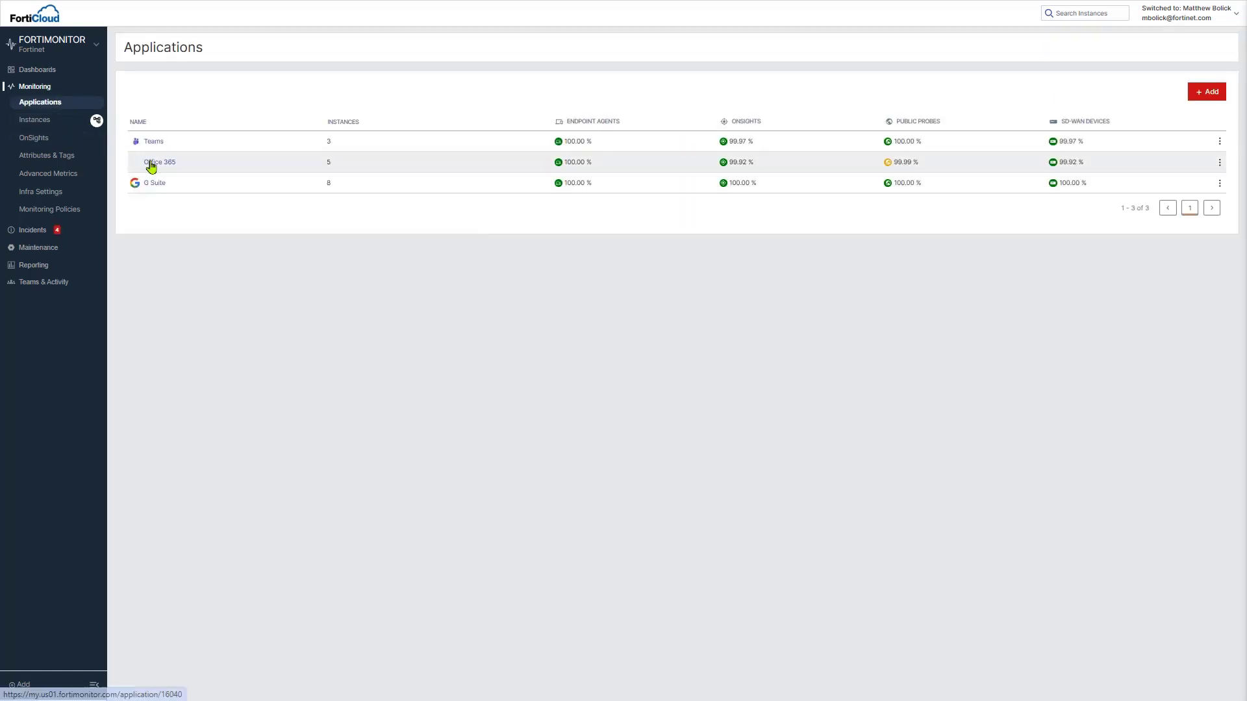
Show Office 365's Path Monitoring map at 12:00 PM with routes to web.skype.com.
click(151, 167)
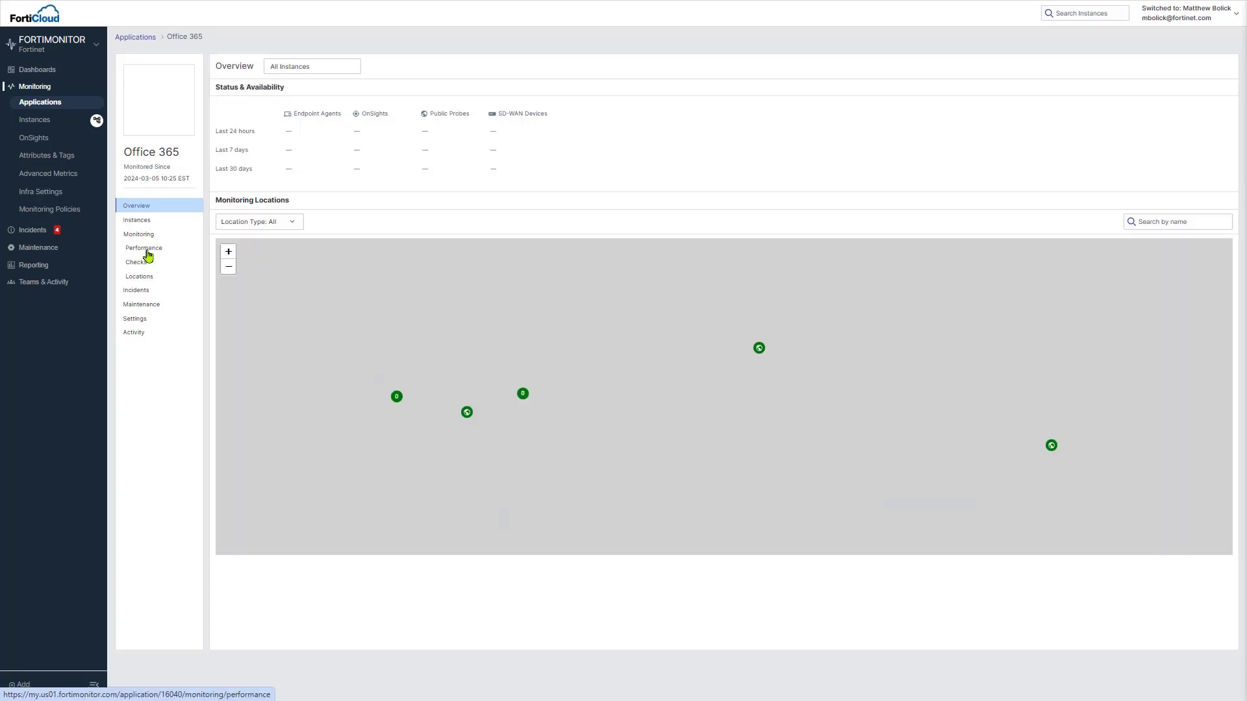
click(145, 247)
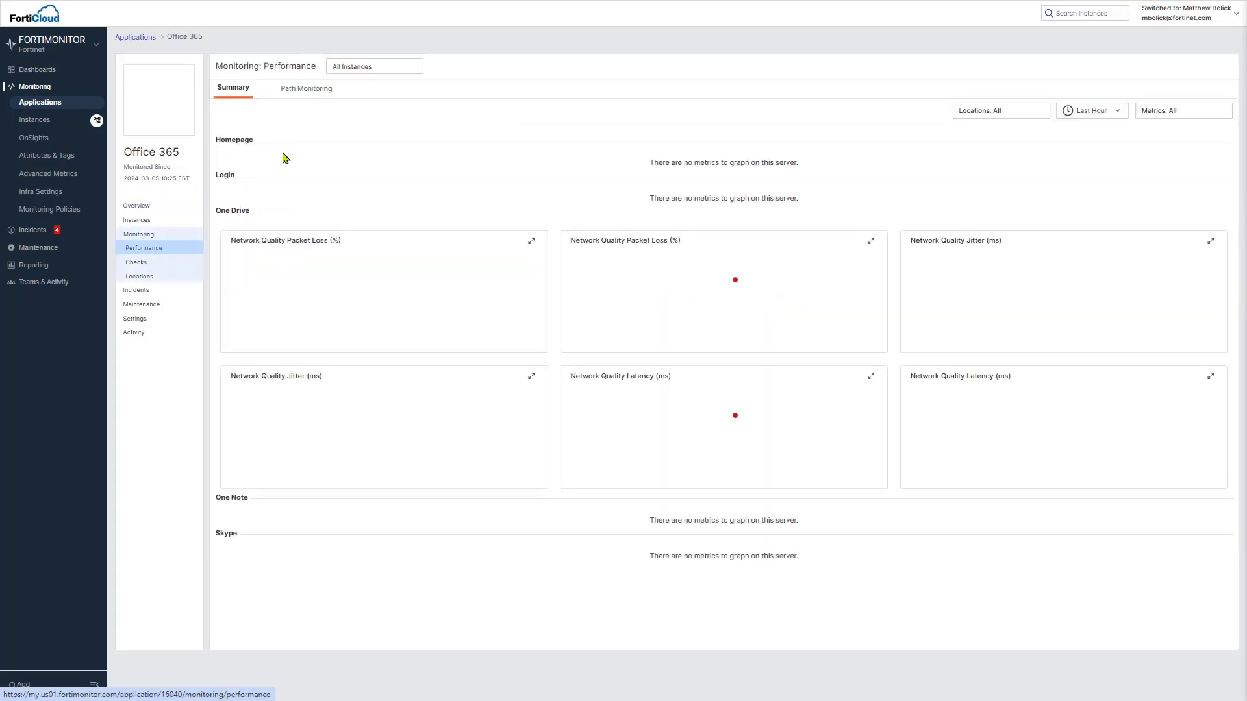
click(306, 90)
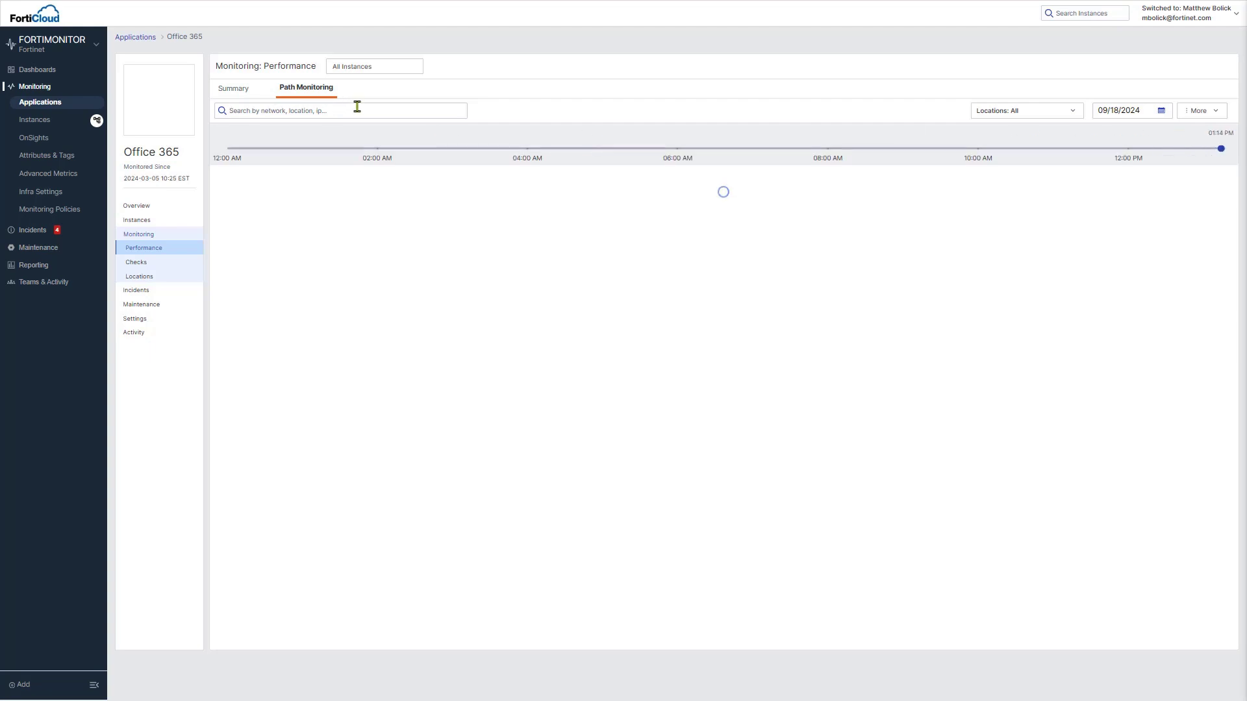
scroll(440, 220, down, 1)
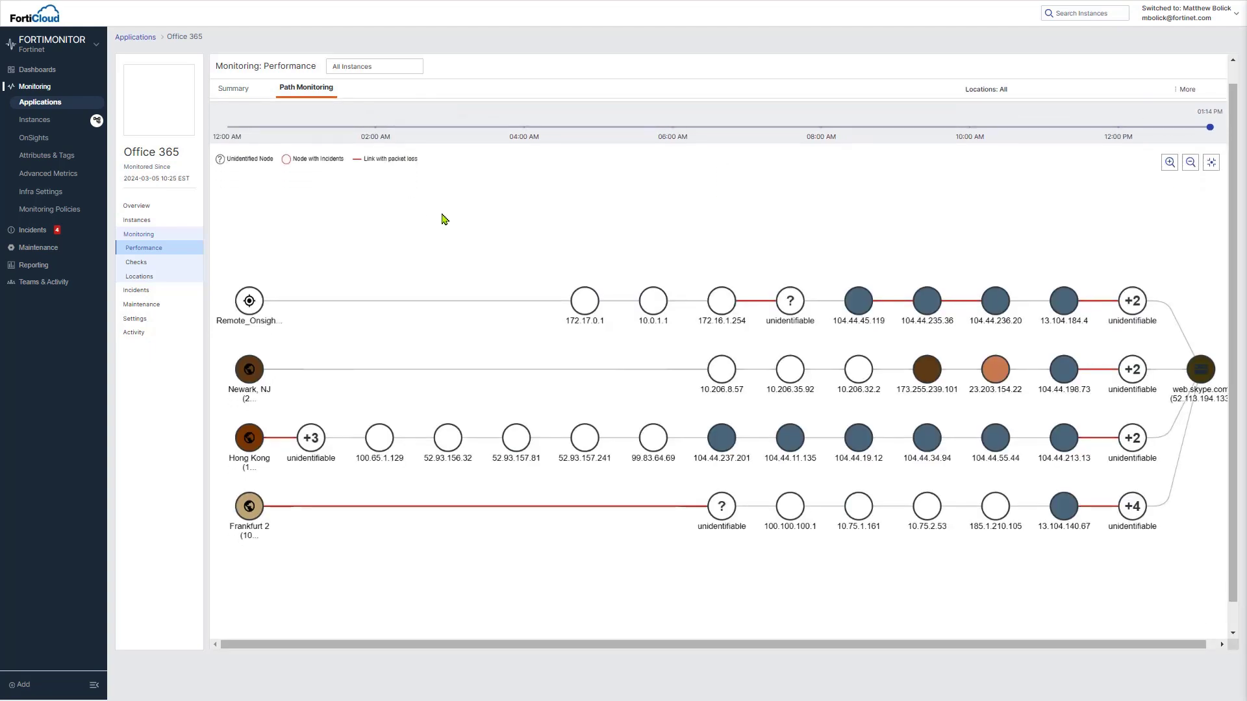
scroll(444, 216, down, 1)
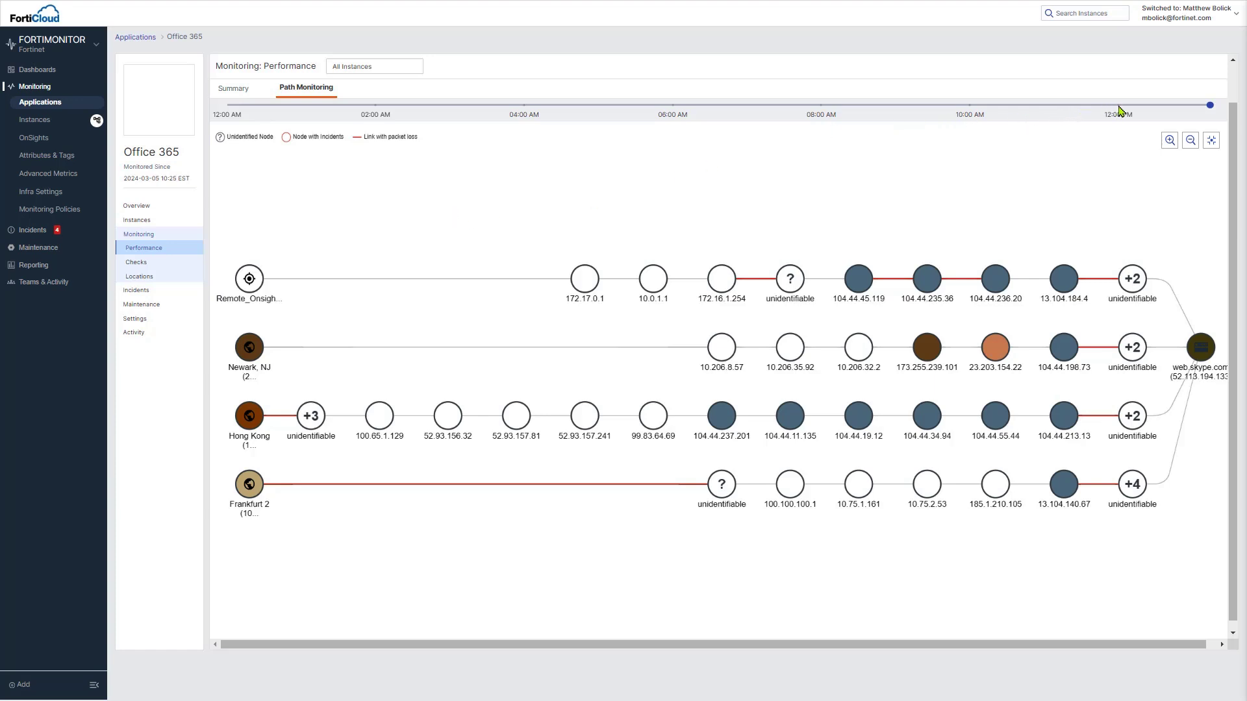
click(1119, 106)
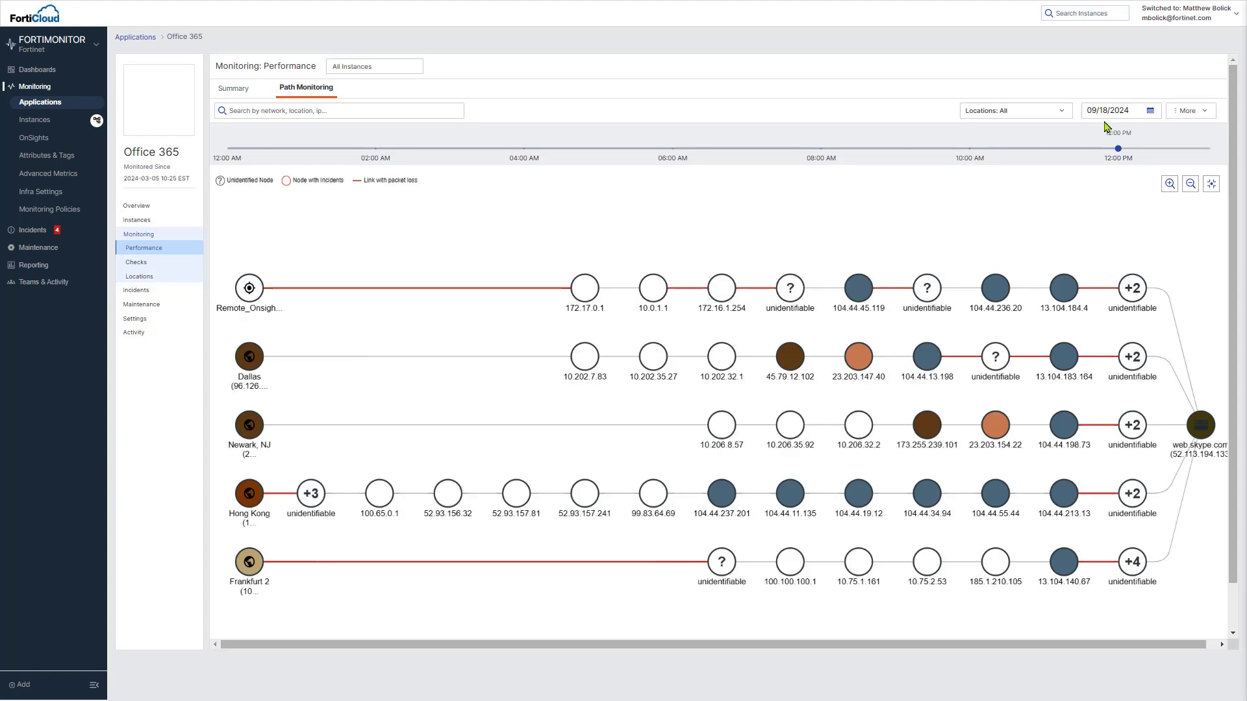